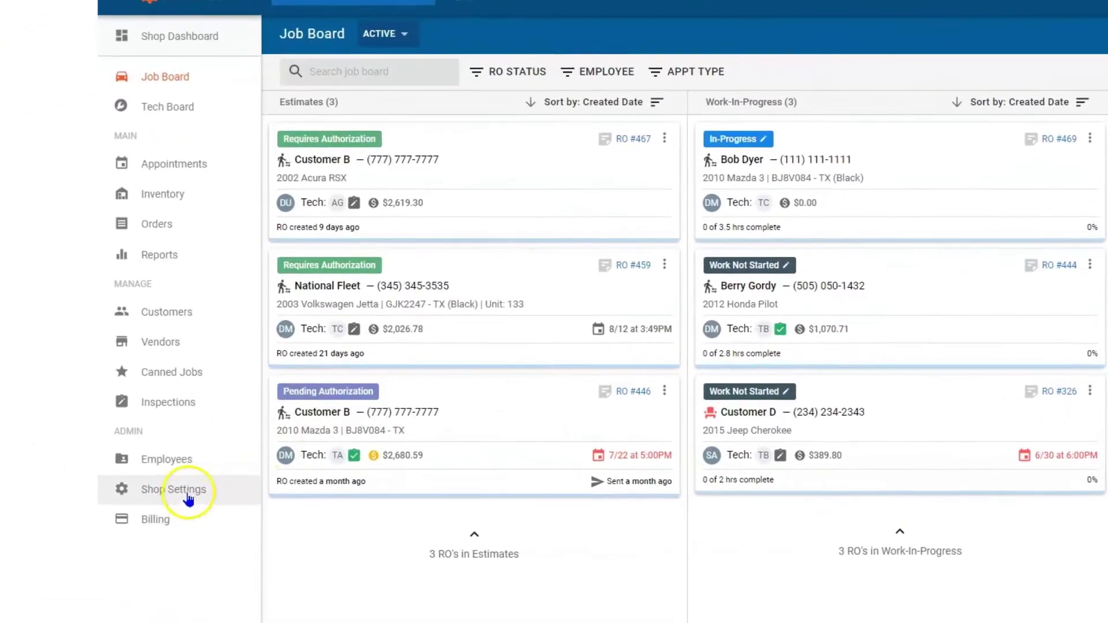
- Show the Job Categories list under Shop Settings' RO Settings
click(57, 442)
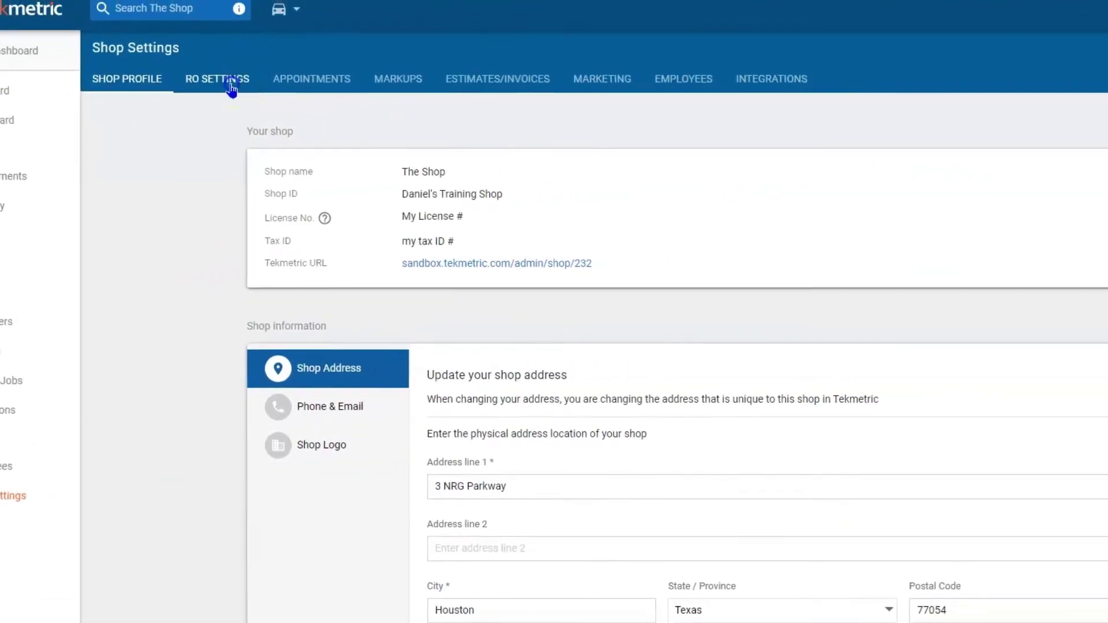
click(232, 88)
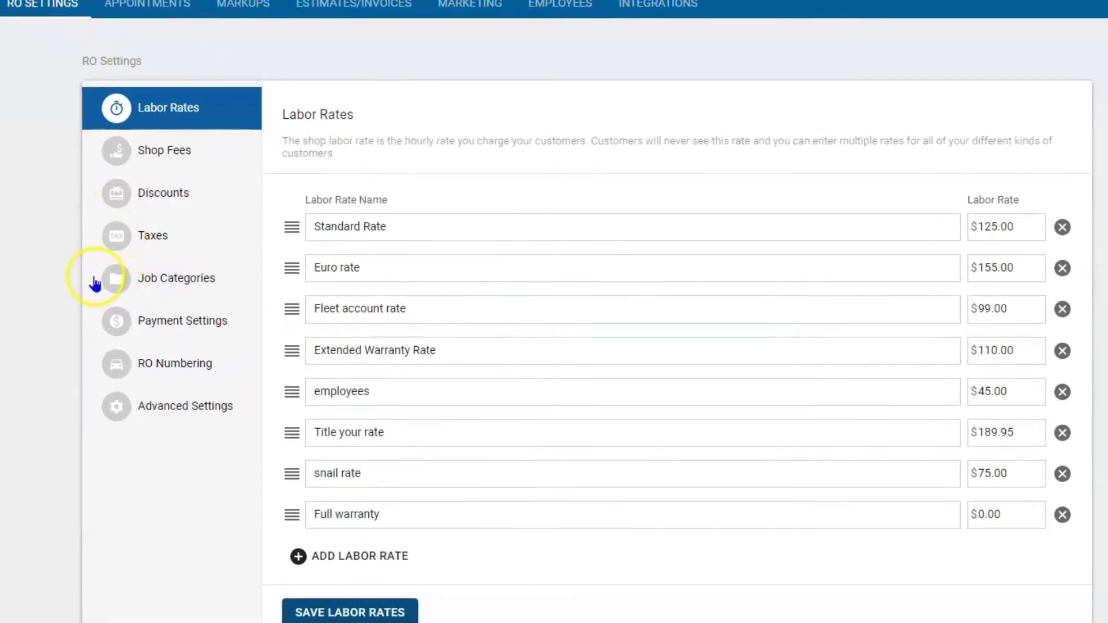
click(39, 251)
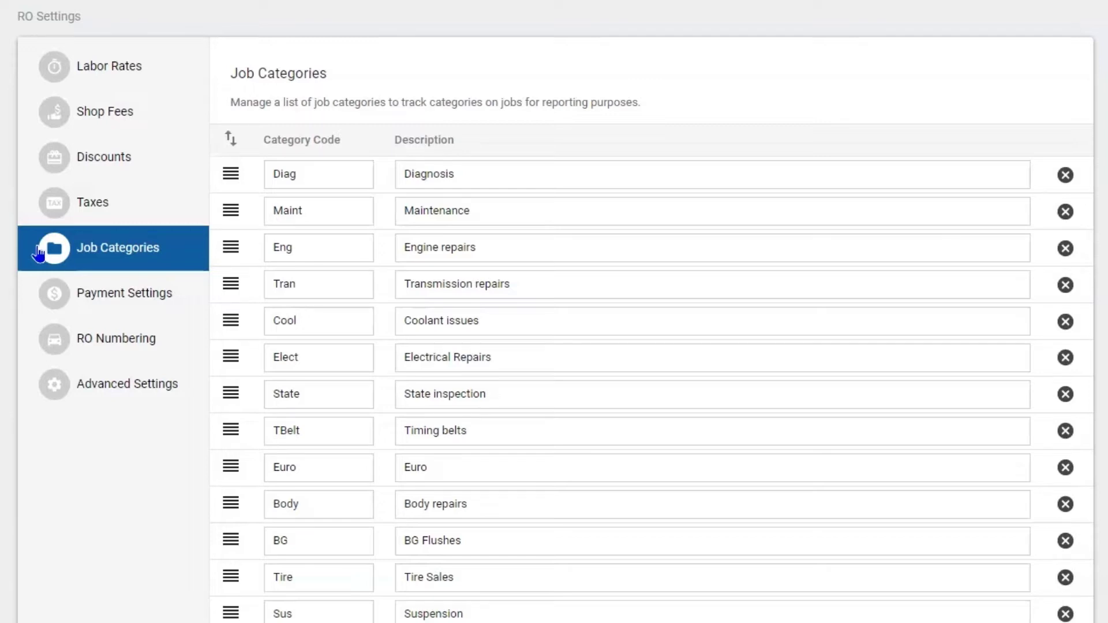
scroll(349, 292, down, 4)
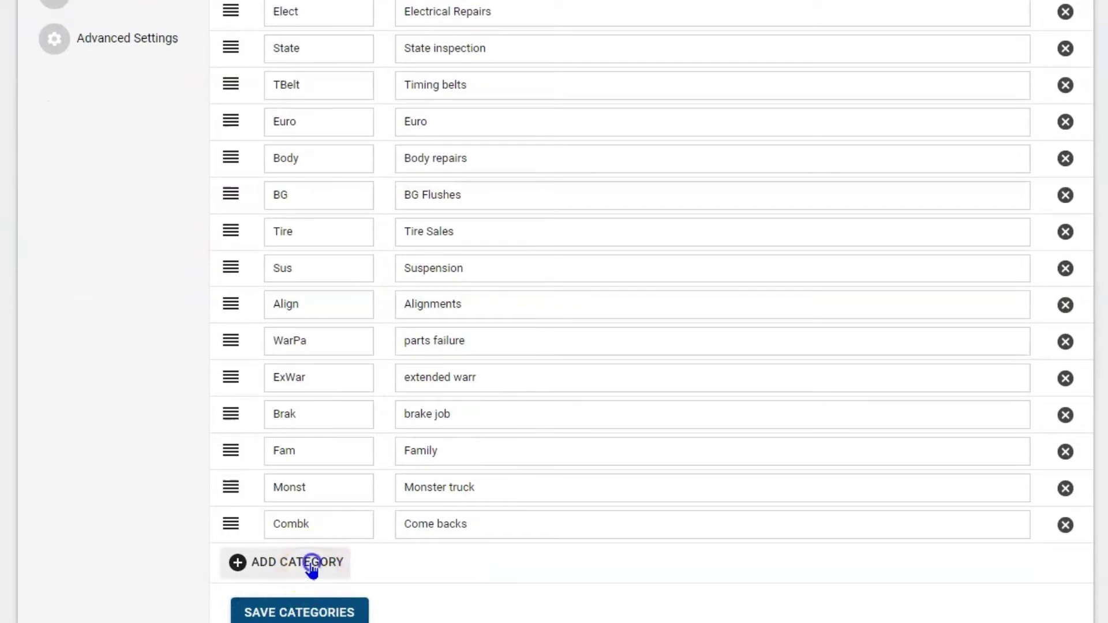
- Add a category row with code Tires and description 'New Tire Sales'
click(309, 563)
click(270, 553)
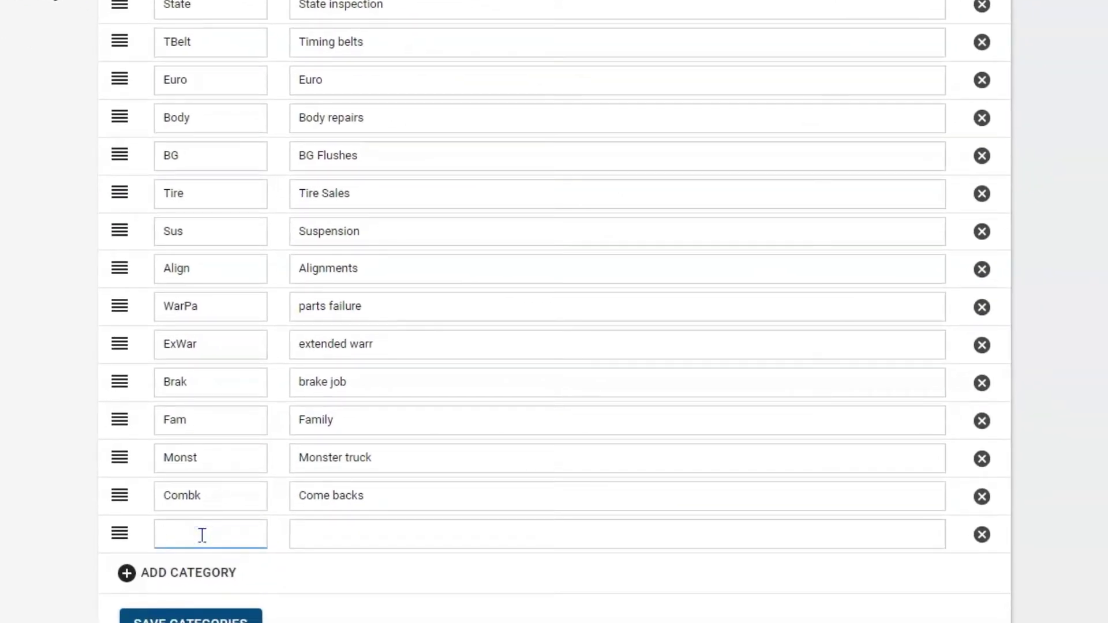
text(Tires)
key(Tab)
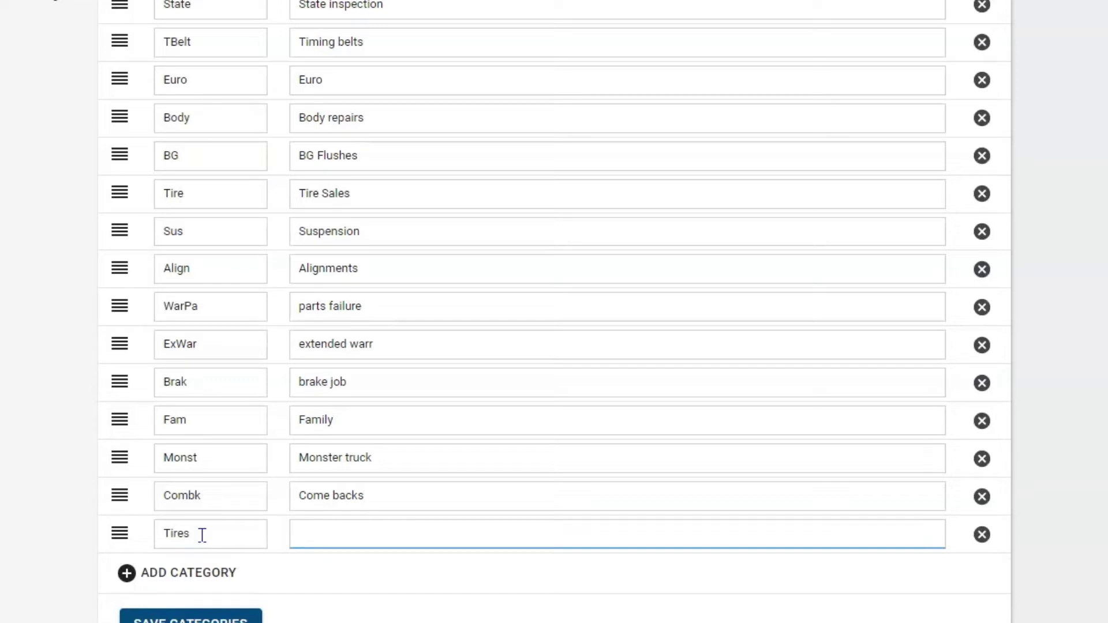
text(New Tire Sales)
click(182, 535)
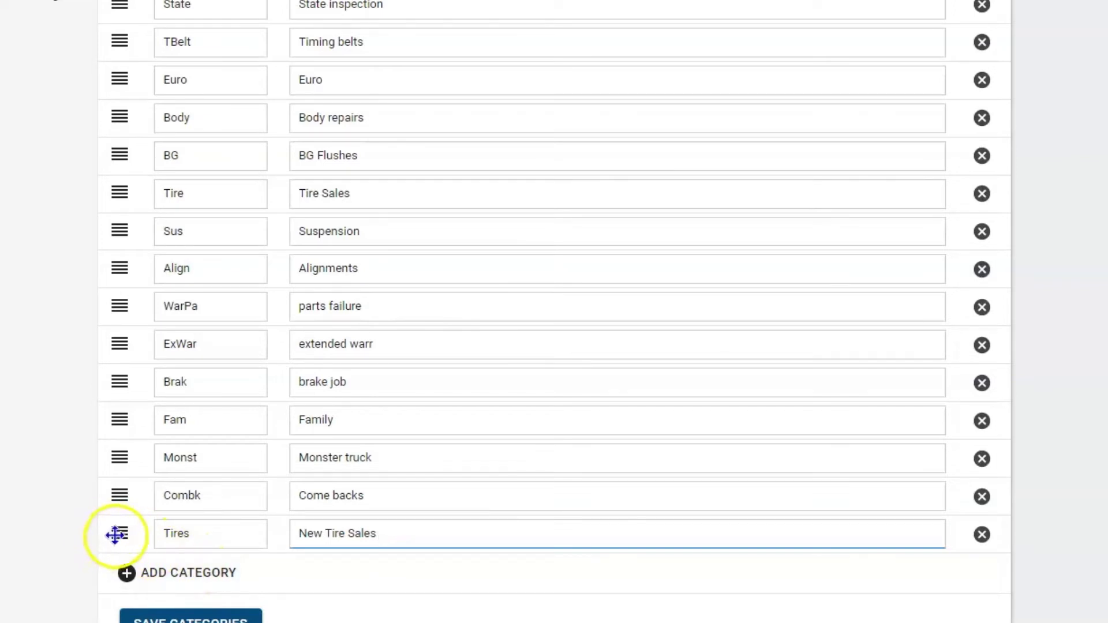
- Move Tires just below Body, then move the old Tire category right below Tires
drag(115, 535, 136, 174)
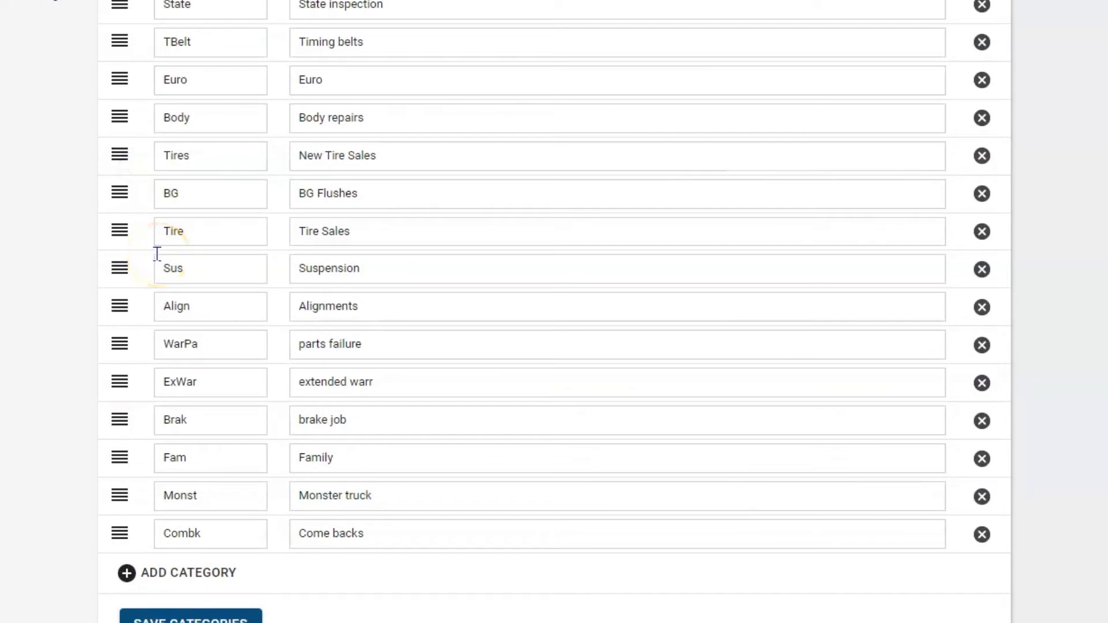
drag(120, 230, 128, 187)
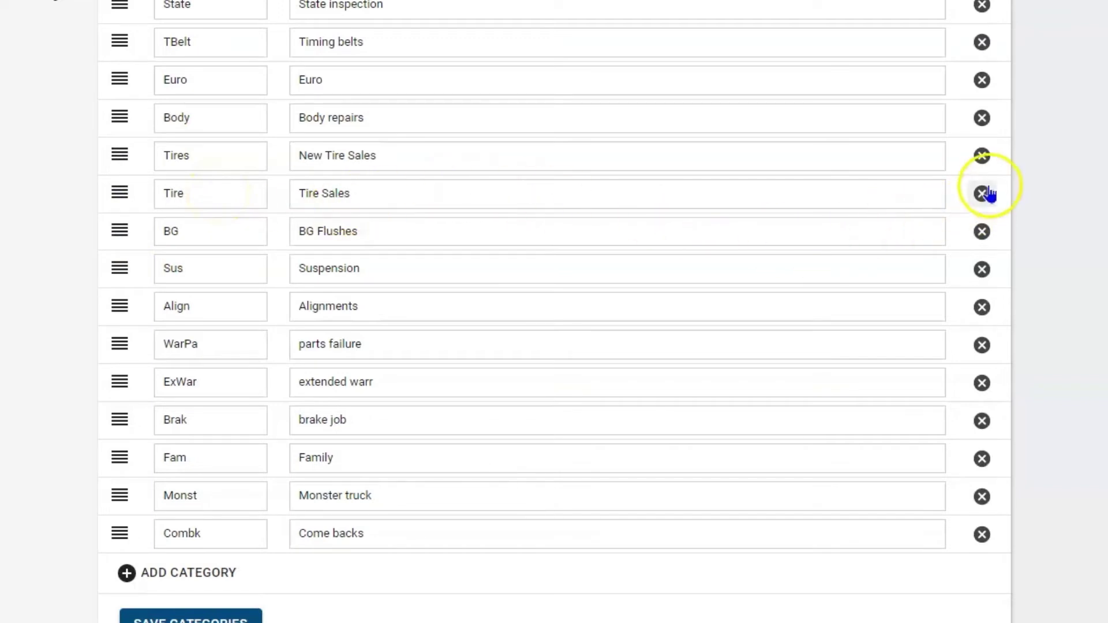
- Delete the new Tires 'New Tire Sales' row
click(982, 157)
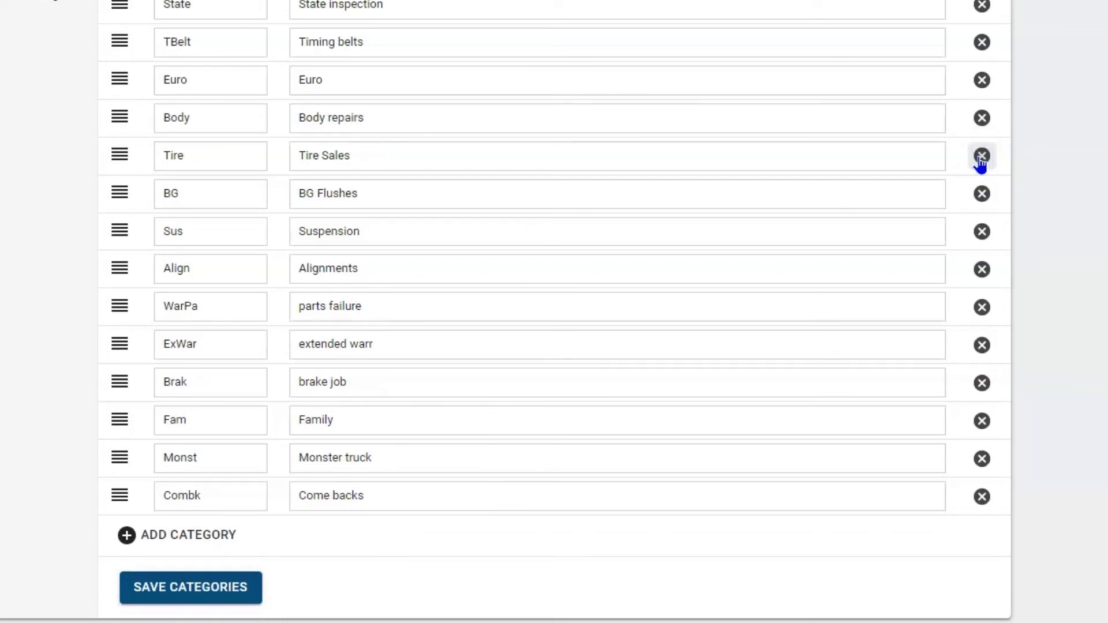
- Save the category changes with SAVE CATEGORIES
click(208, 588)
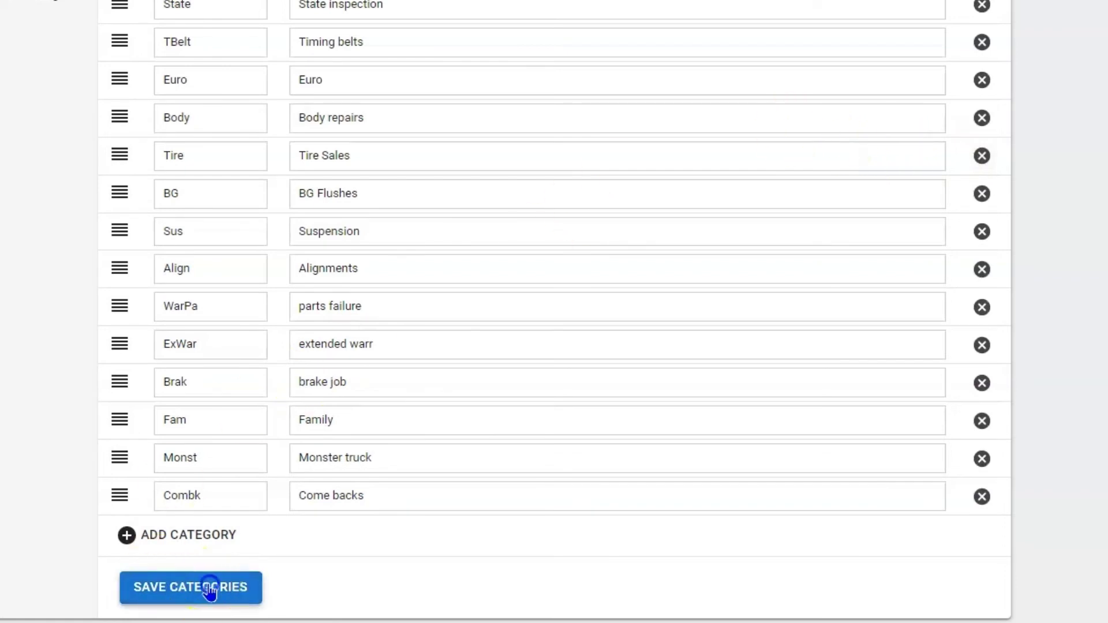